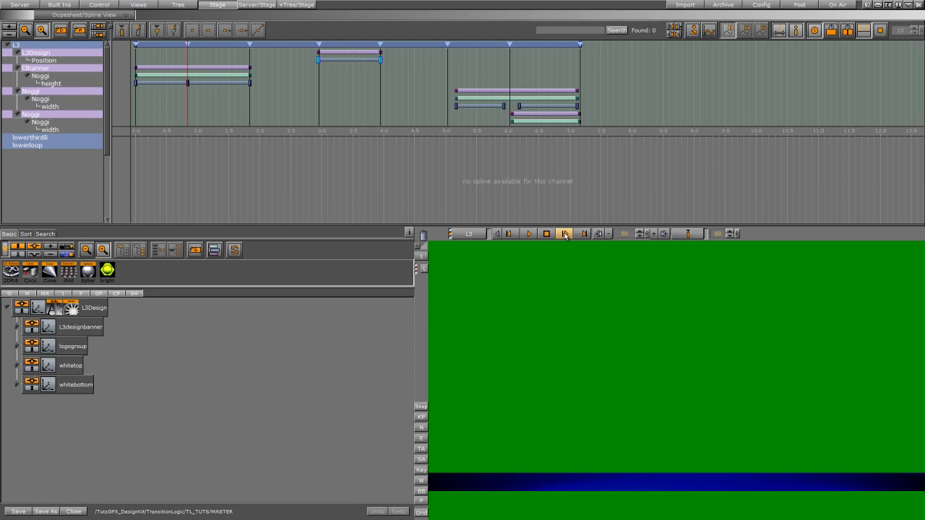
- Continue the L3 director's animation from stop to stop to preview the lower-third transitions
click(565, 234)
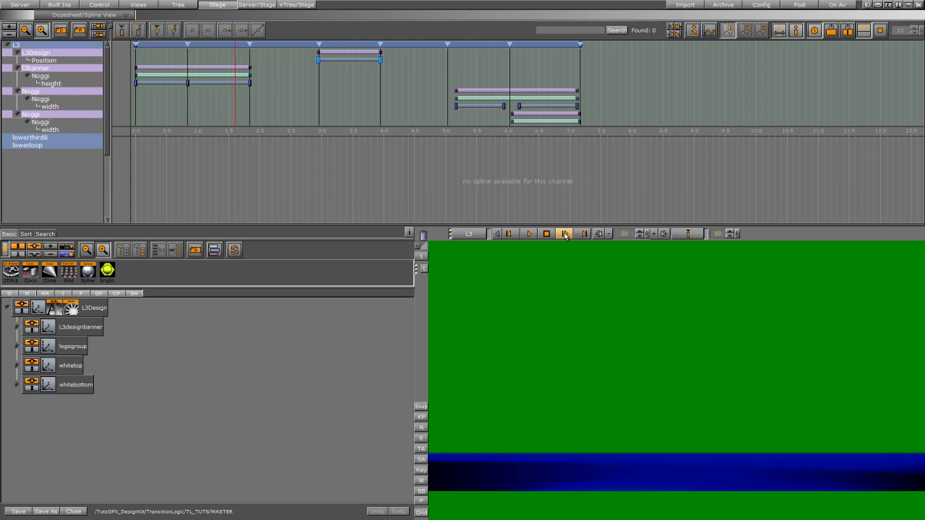
click(565, 235)
click(565, 235)
click(566, 235)
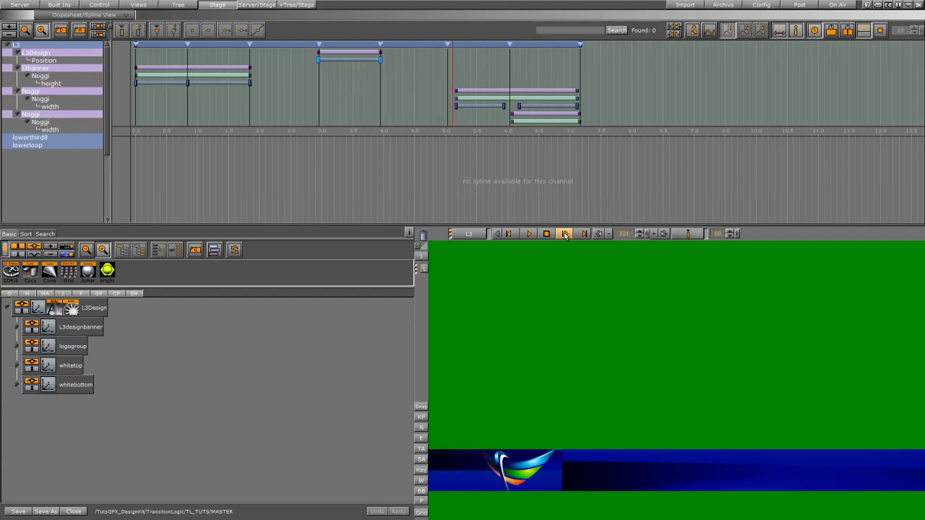
click(565, 234)
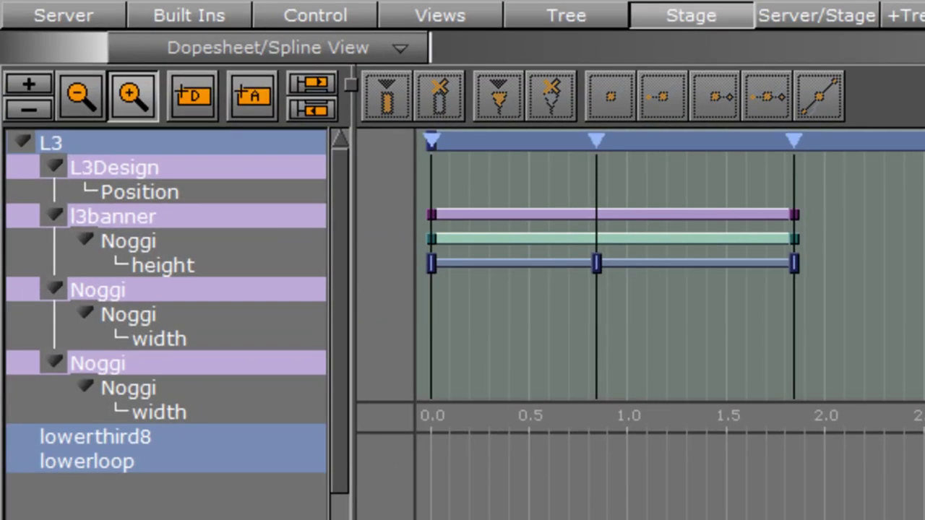
- Move the L3 playhead to about 2.9 seconds and inspect the stops near 1.8 and 3.9 seconds
drag(917, 290, 661, 299)
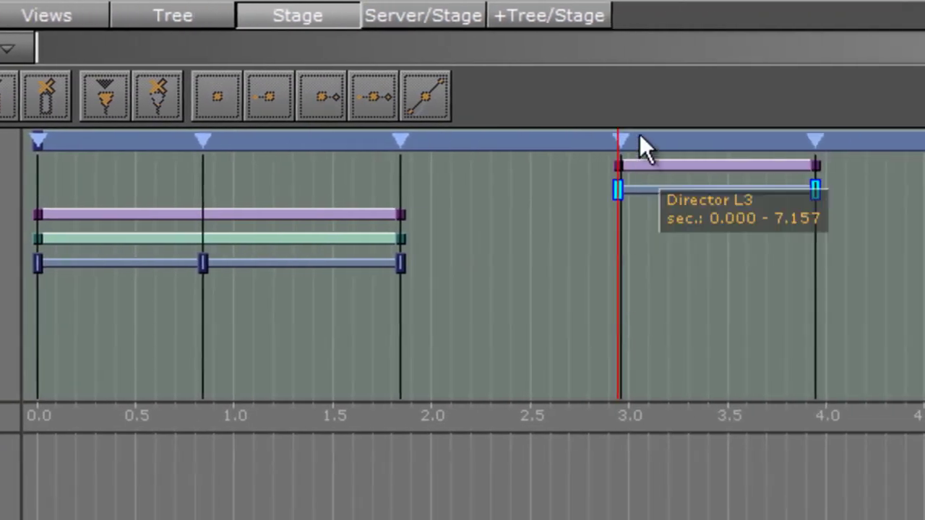
click(663, 139)
click(631, 138)
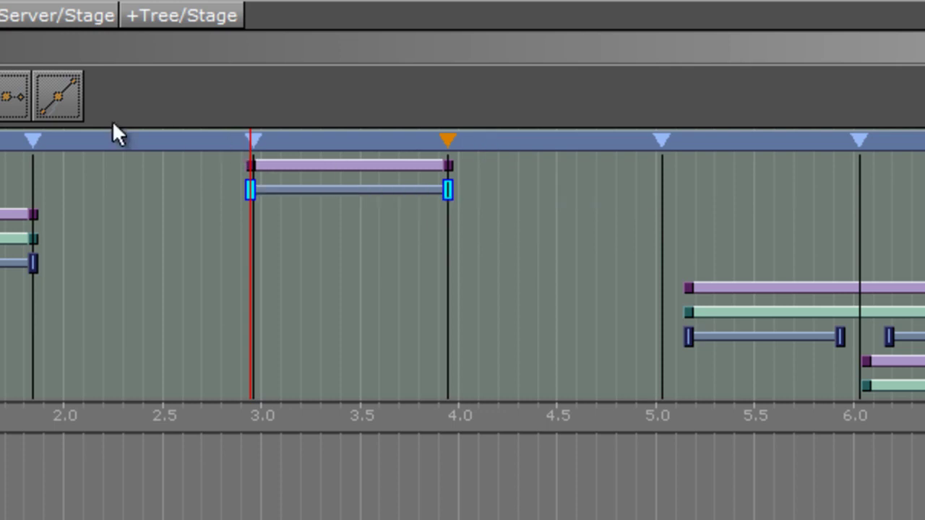
click(33, 139)
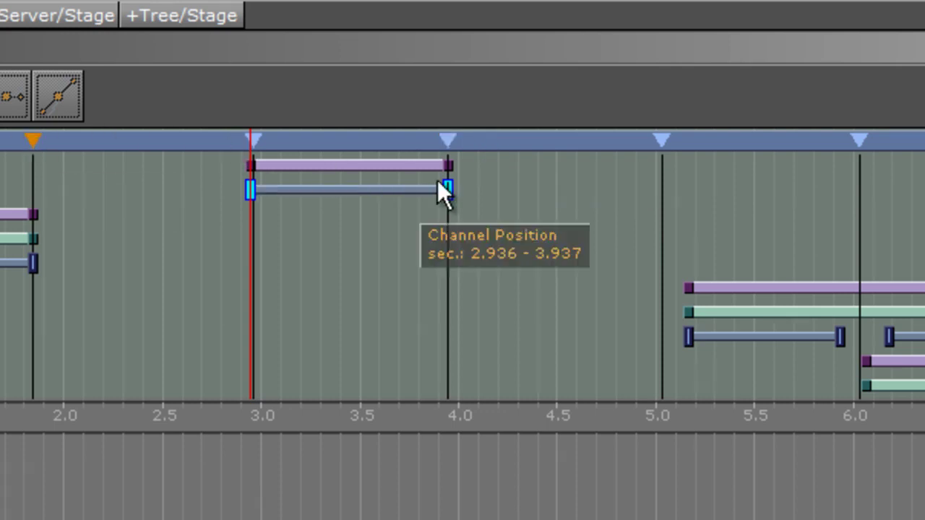
click(448, 140)
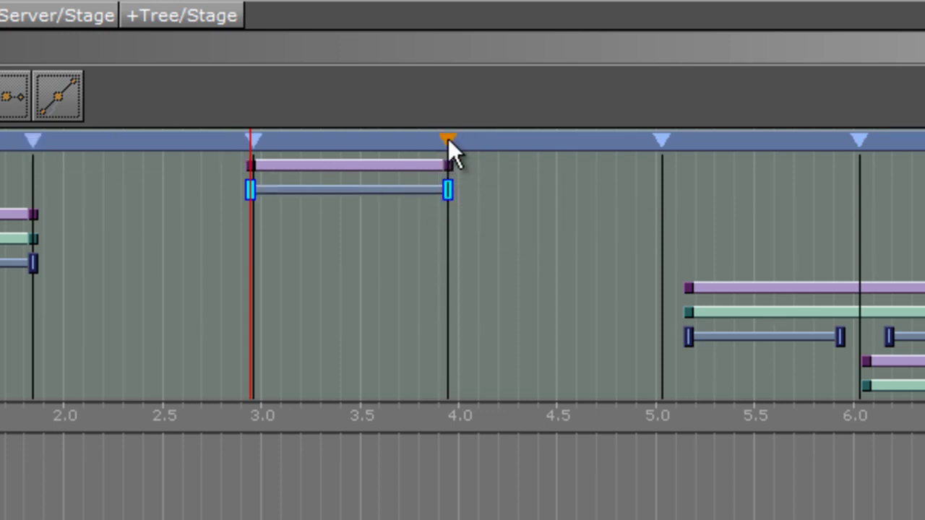
- Scrub the L3 timeline through frames 108, 236 and 480, ending at frame 462
drag(142, 293, 29, 337)
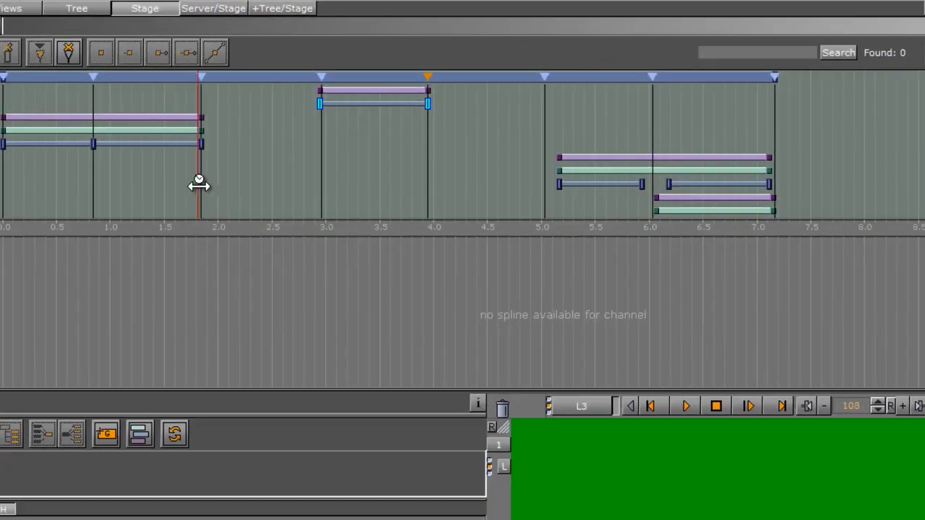
drag(199, 185, 428, 185)
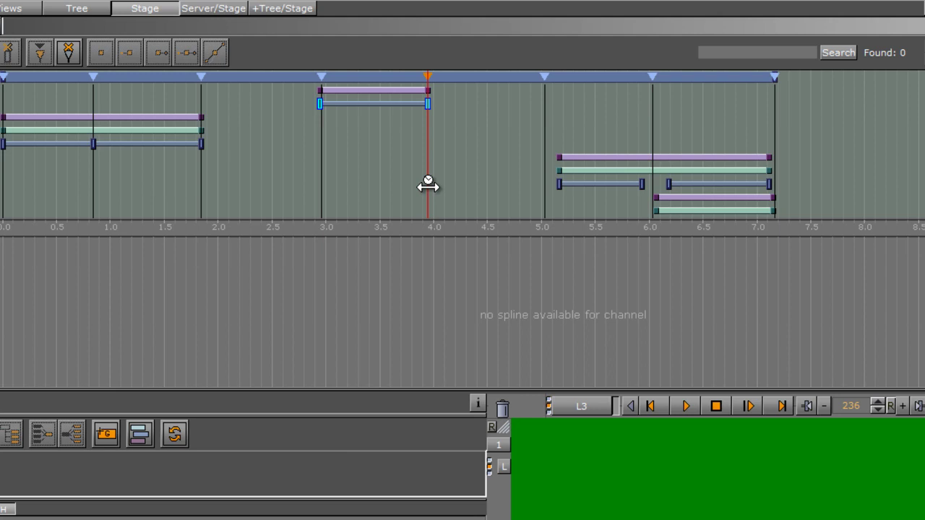
drag(428, 186, 867, 184)
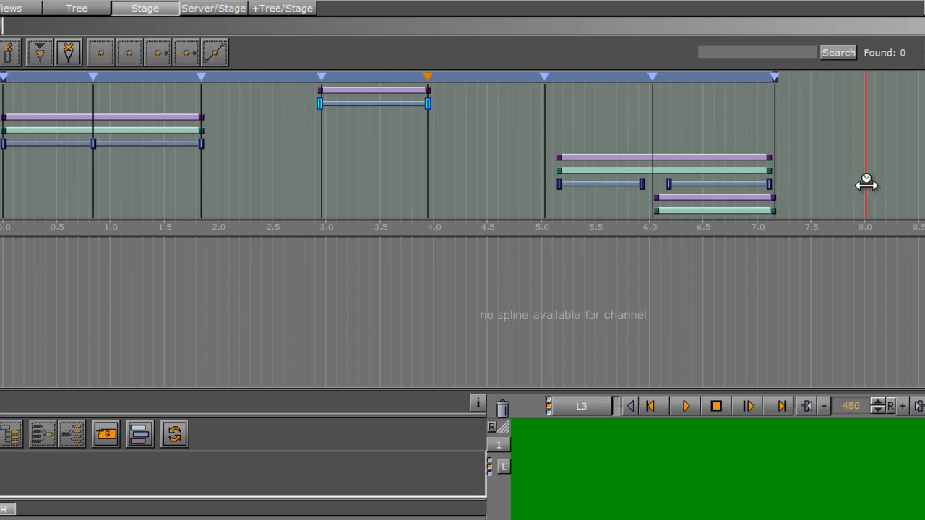
drag(866, 185, 779, 146)
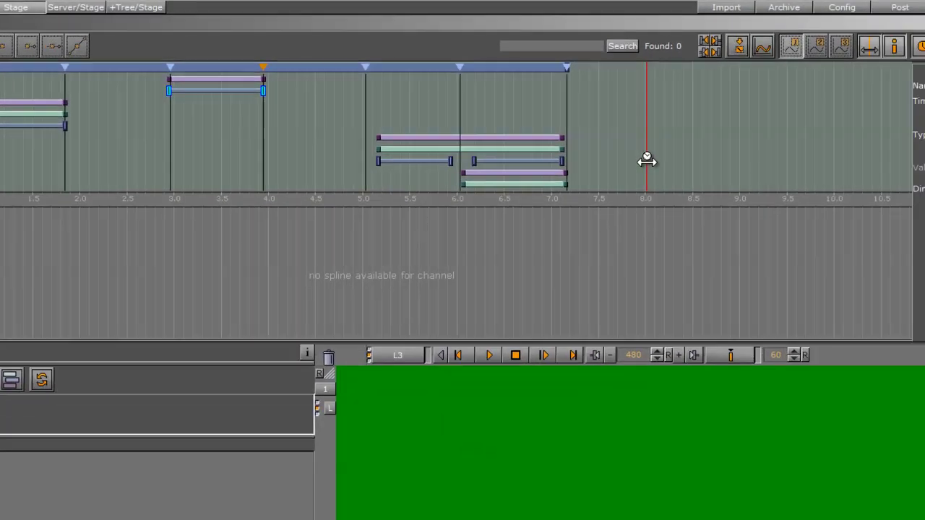
drag(551, 127, 601, 140)
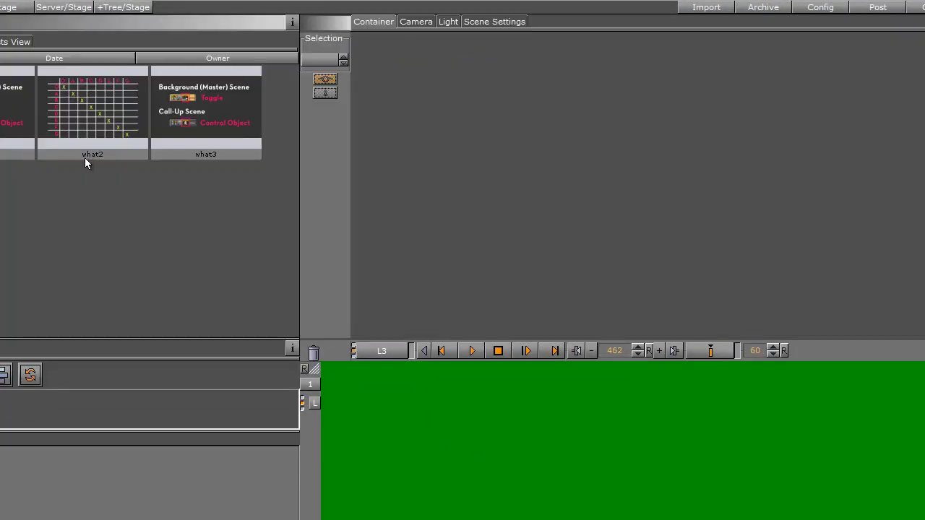
- Open the what2 scene, hide its noname container and show the COMBOS container
double_click(86, 160)
click(317, 319)
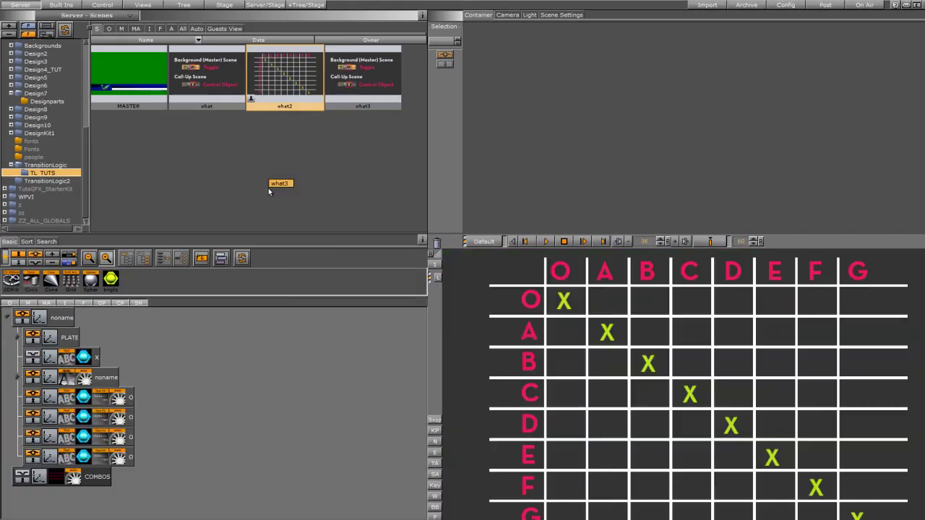
click(23, 314)
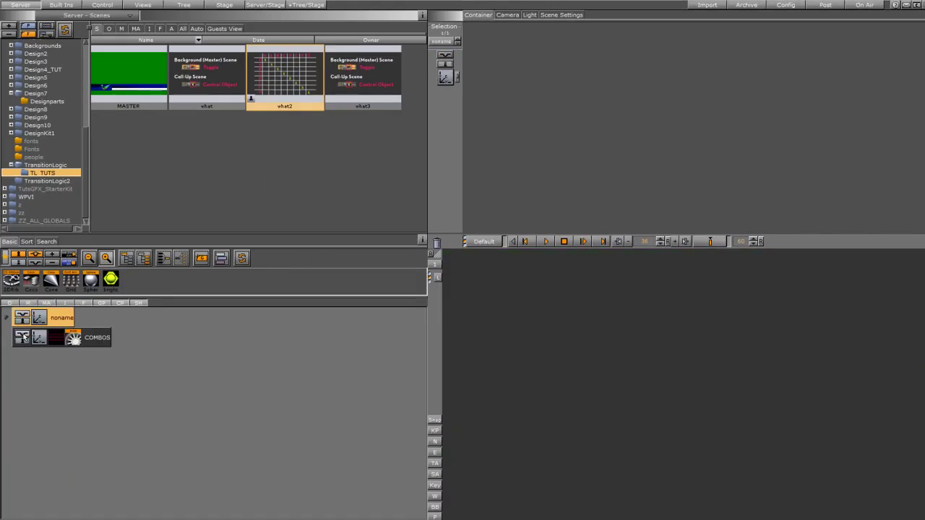
click(23, 334)
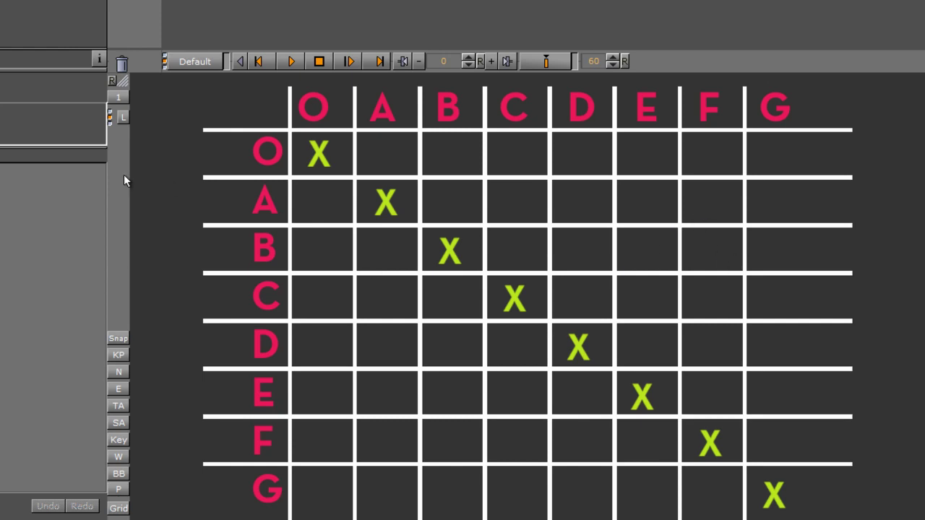
- Play the grid animation and continue it stop by stop to fill rows O, A, B and C
click(291, 62)
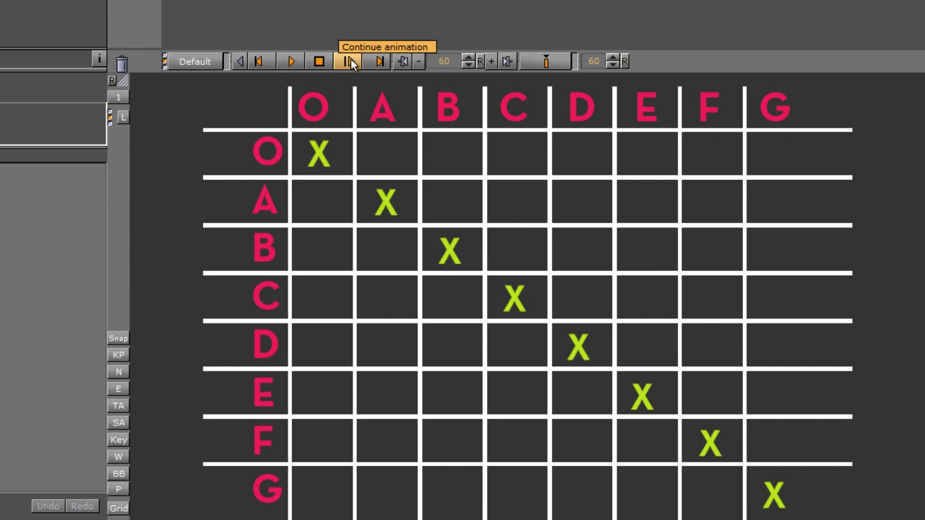
click(349, 62)
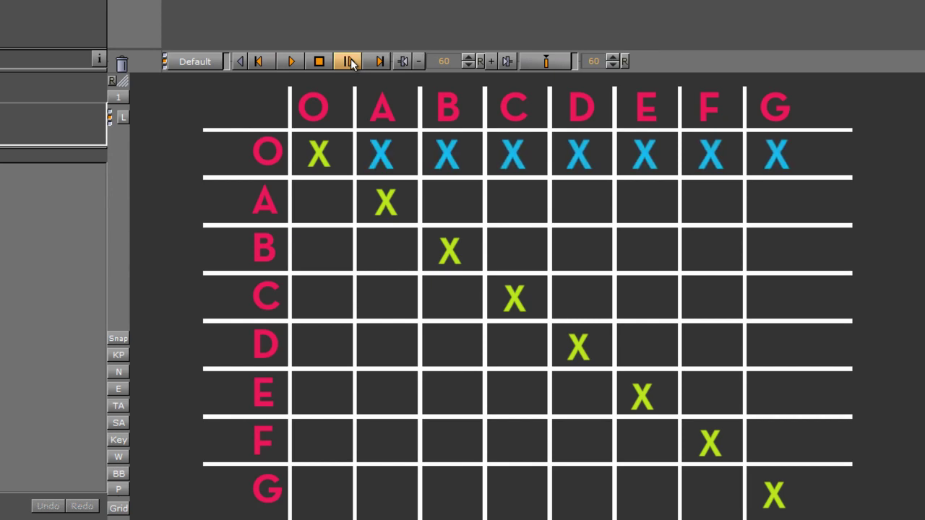
click(349, 62)
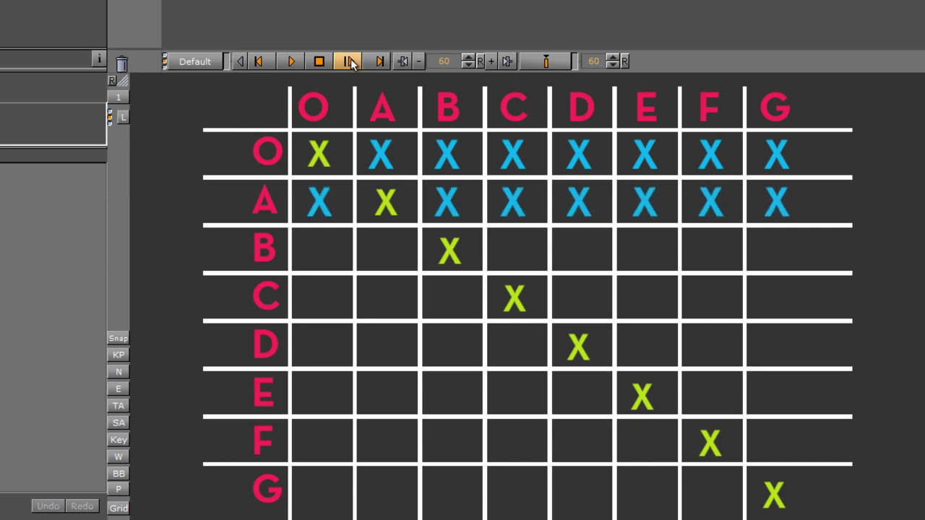
click(349, 62)
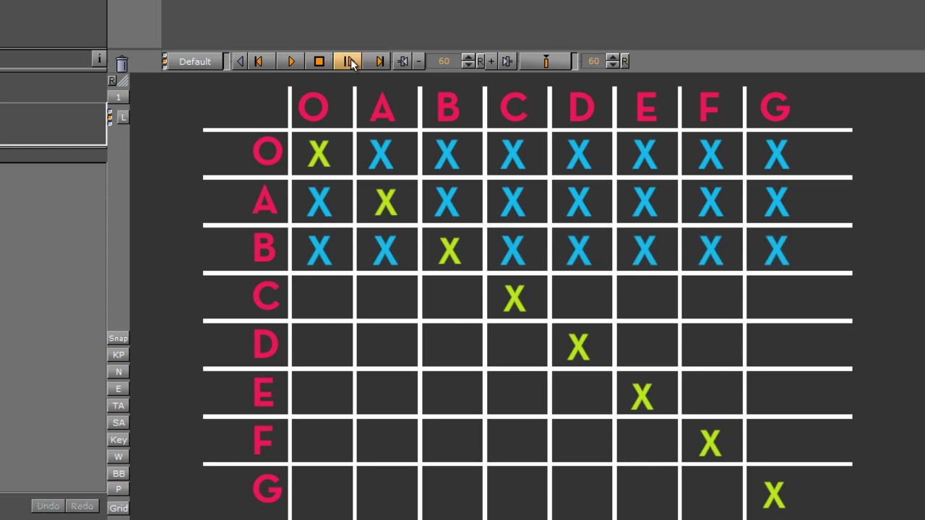
click(349, 63)
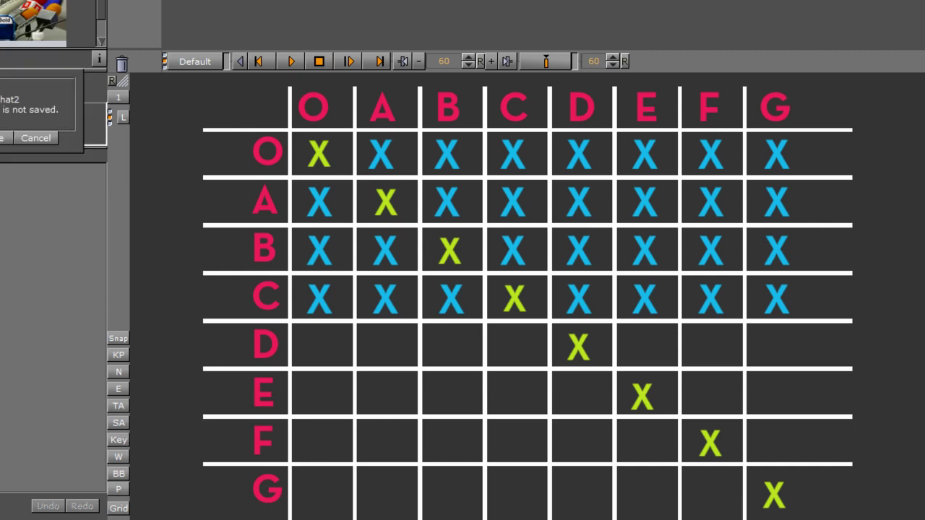
- Leave what2 for the MAST1L3 scene in TransitionLogic2 and scrub its L3 timeline to frame 224
click(3, 140)
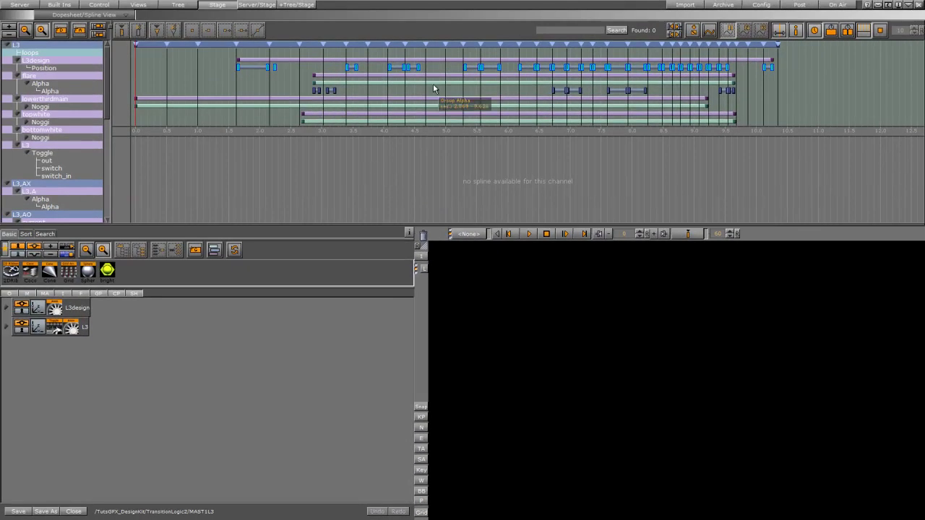
drag(376, 55, 347, 59)
drag(843, 85, 298, 98)
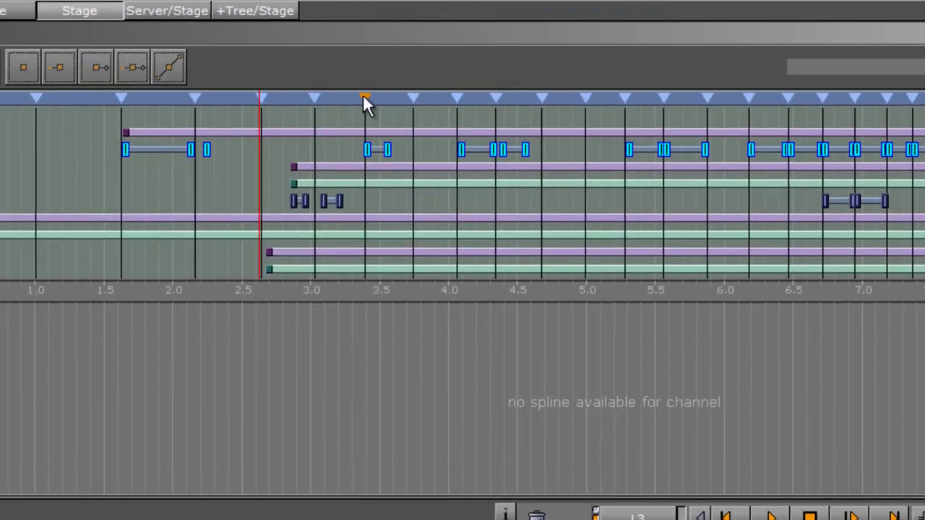
drag(384, 101, 413, 101)
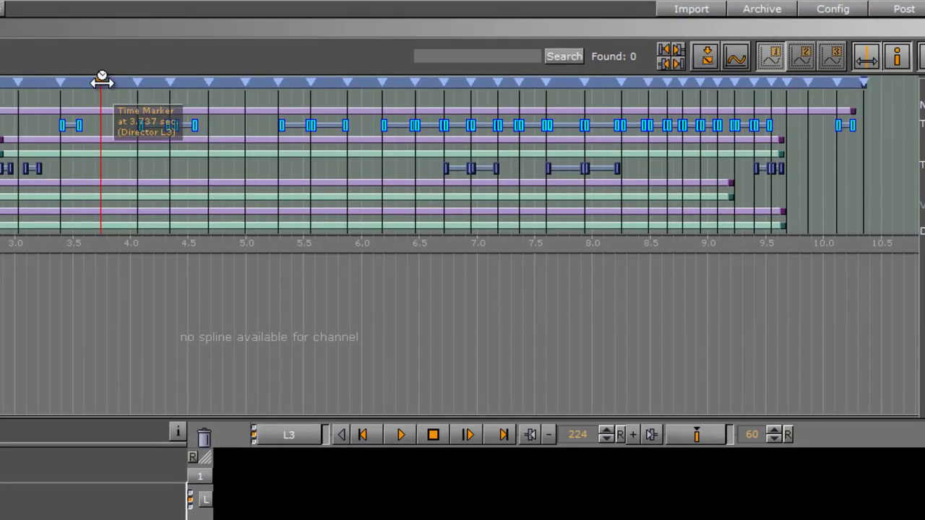
- Inspect the L3 stops from about 4.05 seconds to the O stop at frame 280, and continue the animation
click(137, 83)
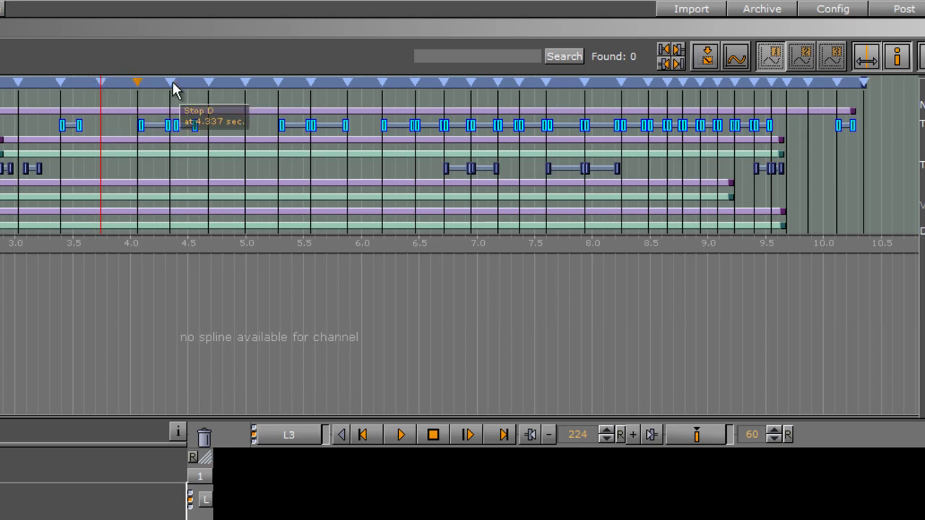
click(171, 86)
click(206, 85)
drag(879, 158, 101, 171)
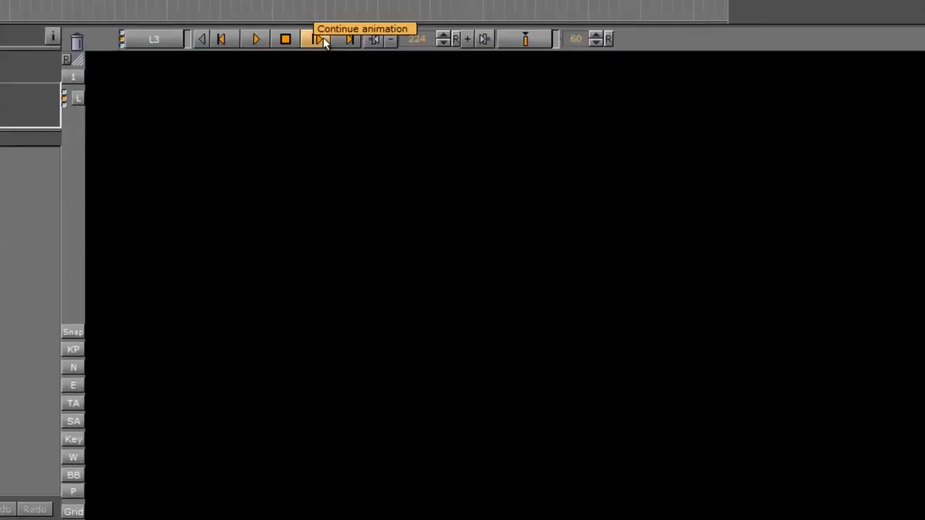
click(422, 309)
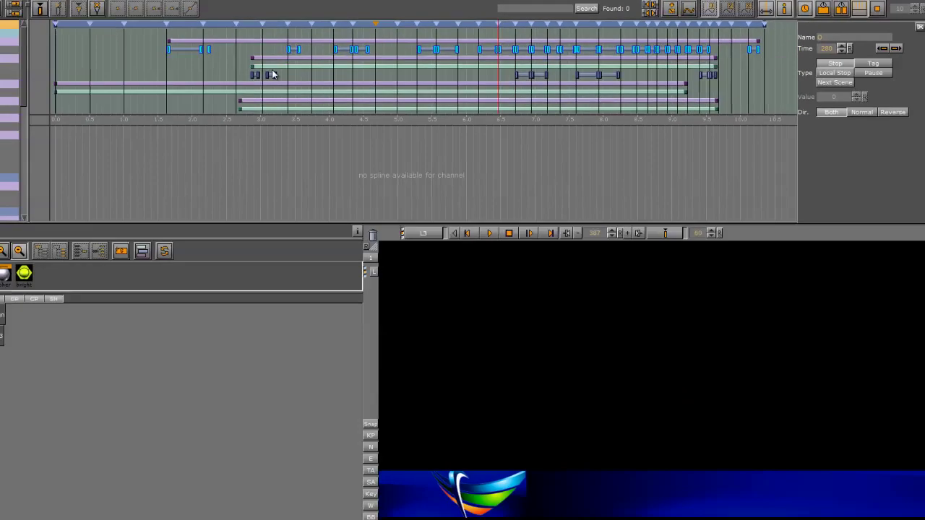
- Scrub the L3 timeline to frames 260 and 273, and examine the keyframes on the director's animation channels
drag(359, 29, 352, 34)
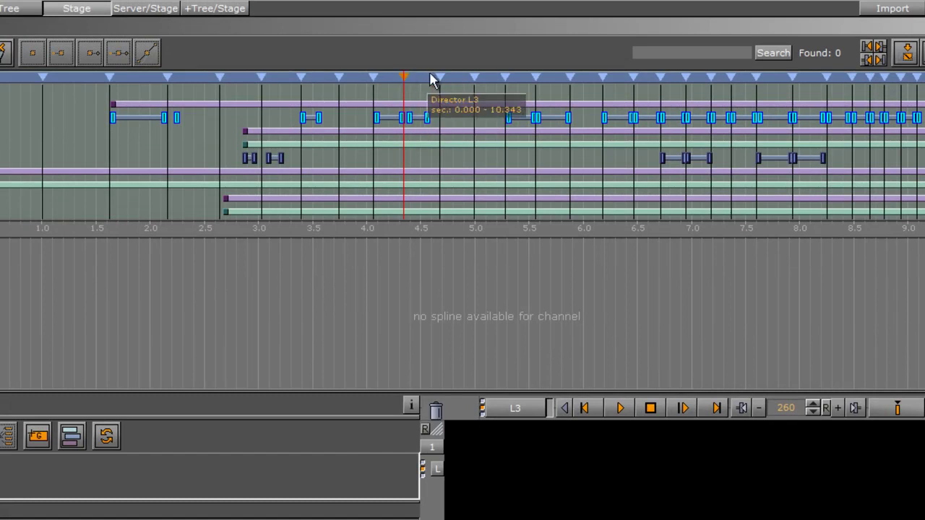
click(423, 88)
mouse_move(423, 89)
mouse_down()
mouse_move(409, 91)
mouse_move(428, 93)
mouse_up()
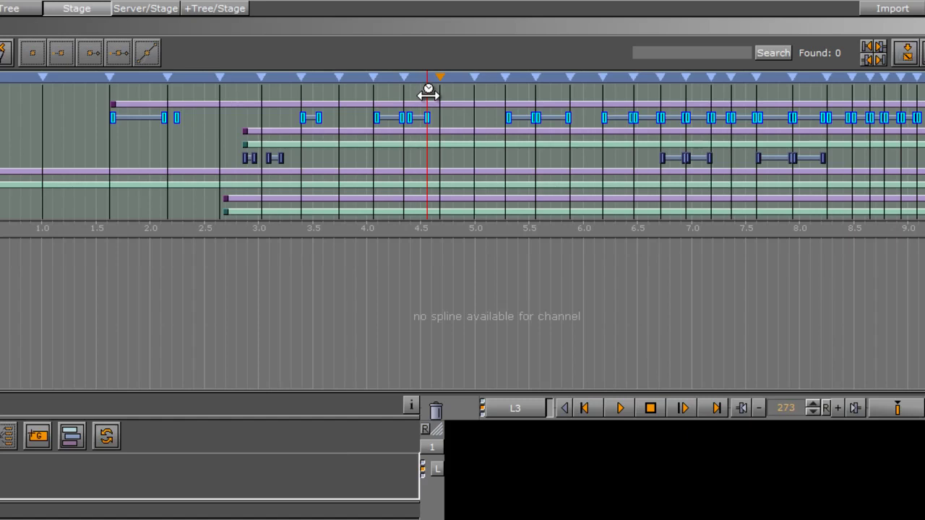
click(730, 119)
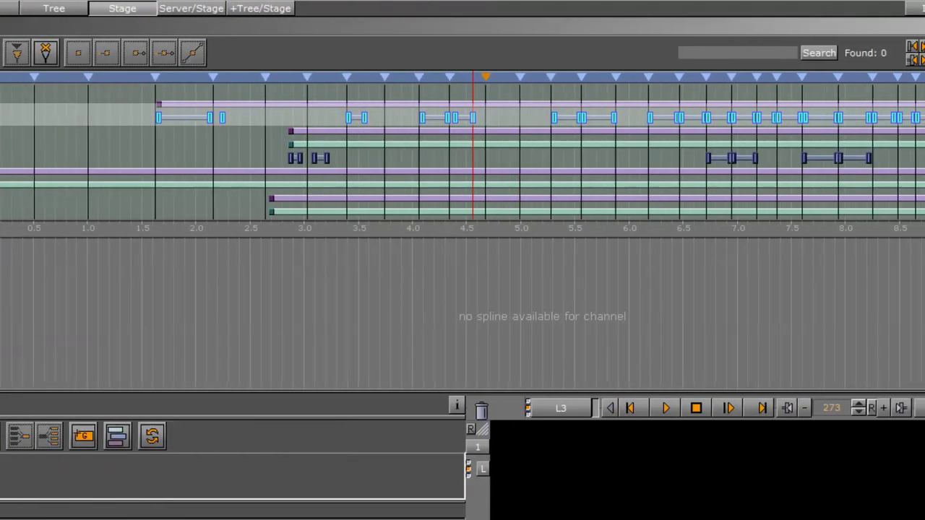
scroll(730, 145, down, 1)
scroll(159, 153, down, 2)
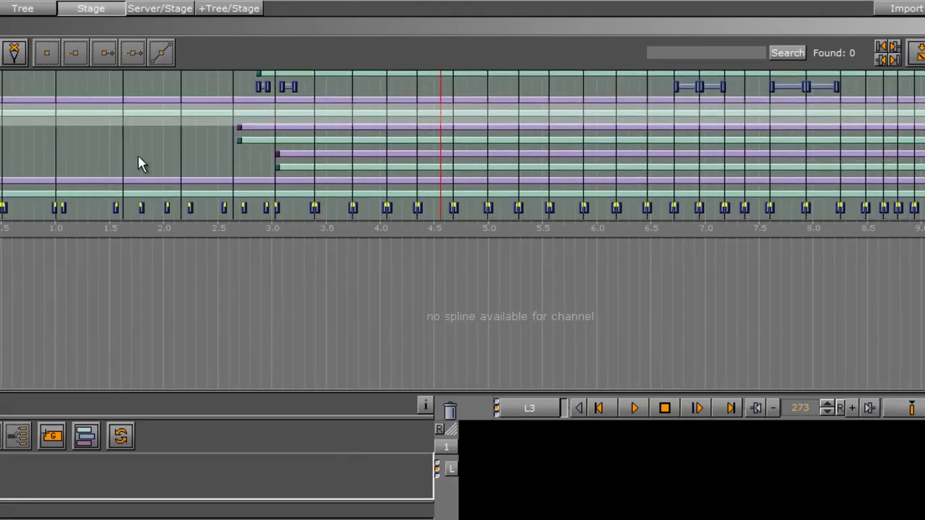
scroll(498, 149, up, 3)
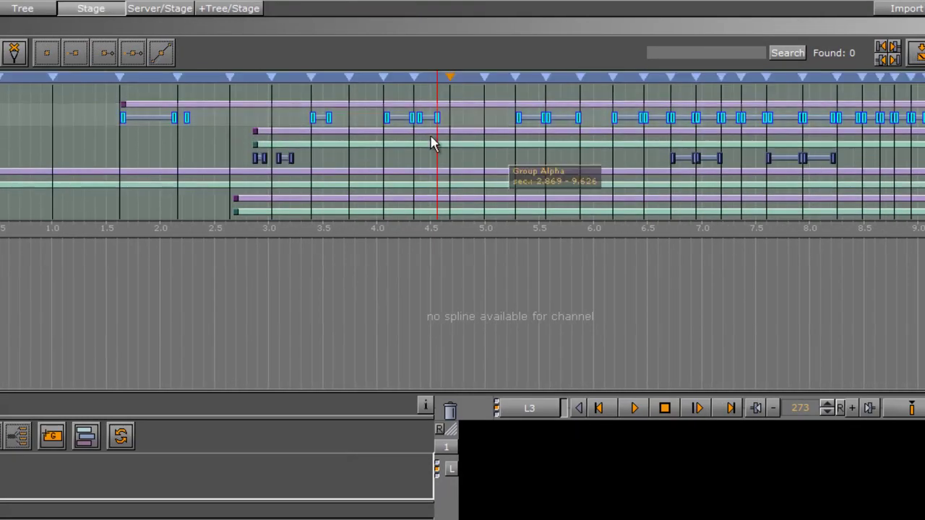